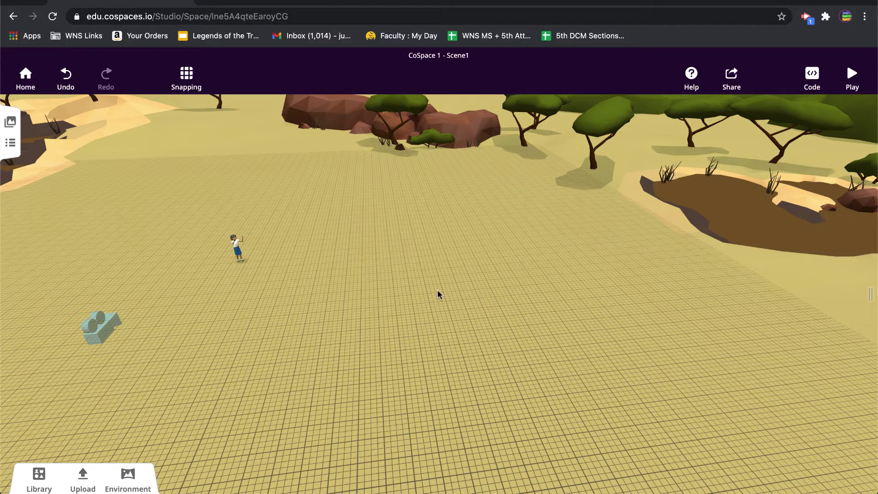
- Upload The Acropolis.stl as a custom 3D model
left_click(28, 480)
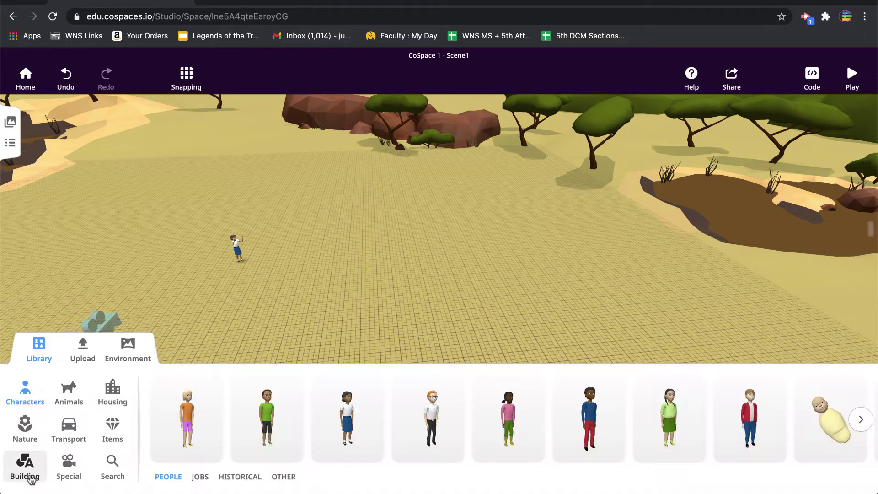
left_click(82, 353)
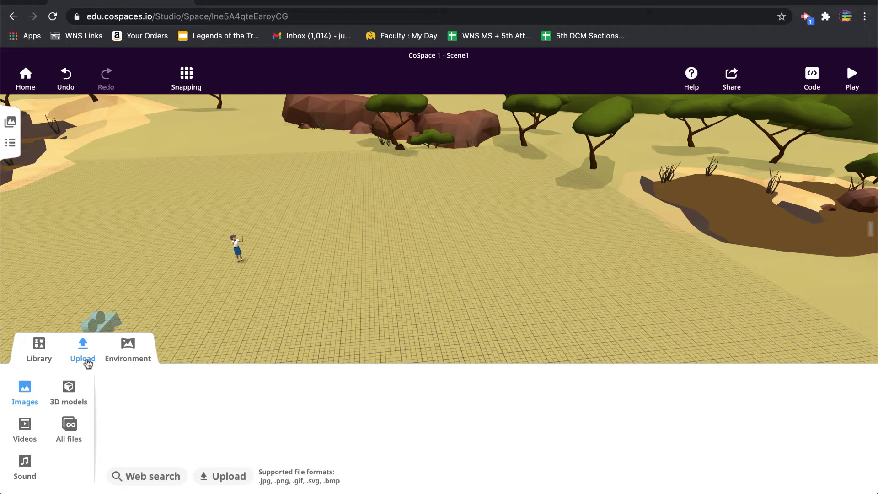
left_click(69, 391)
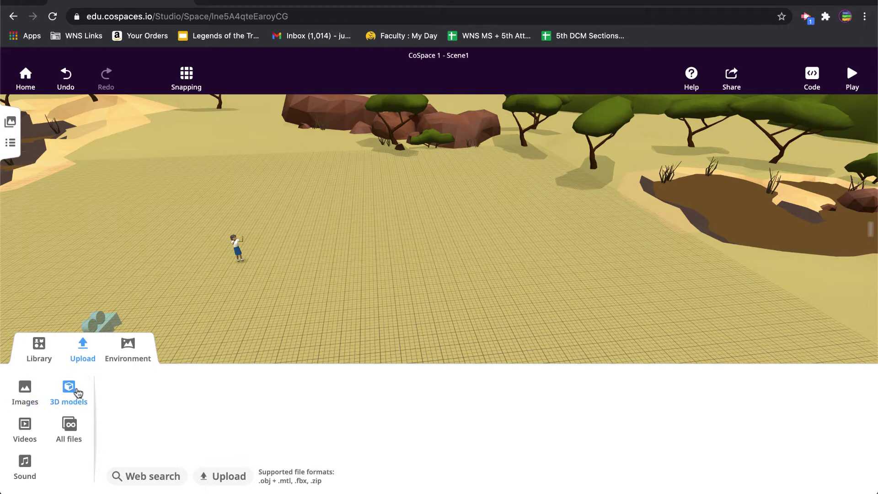
left_click(211, 478)
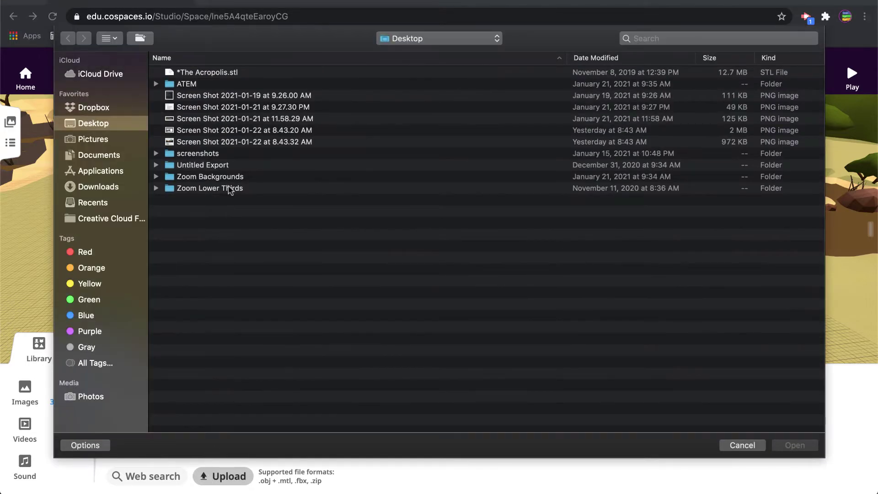
double_click(207, 75)
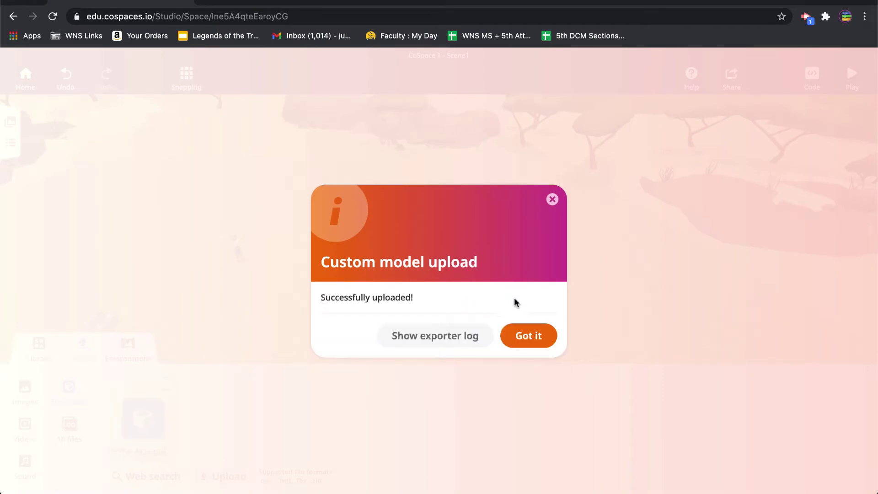
left_click(524, 336)
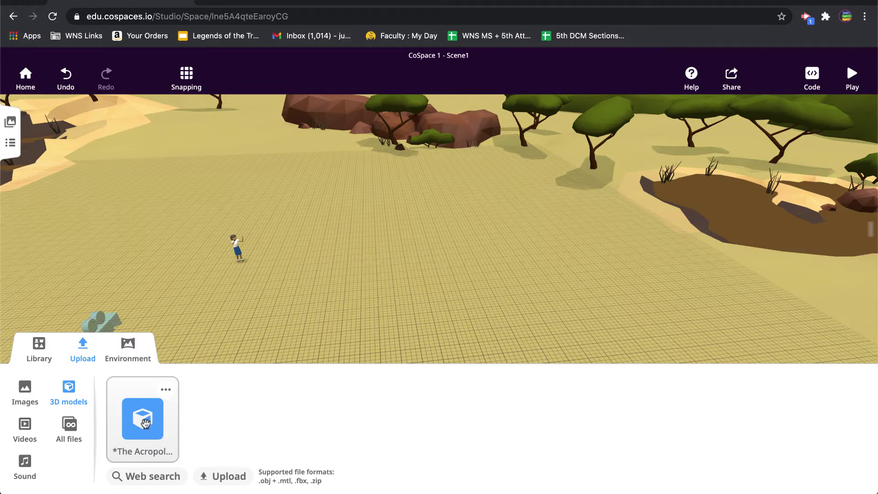
- Place the uploaded Acropolis model near the middle of the ground and scale it up large
left_click_drag(143, 421, 453, 219)
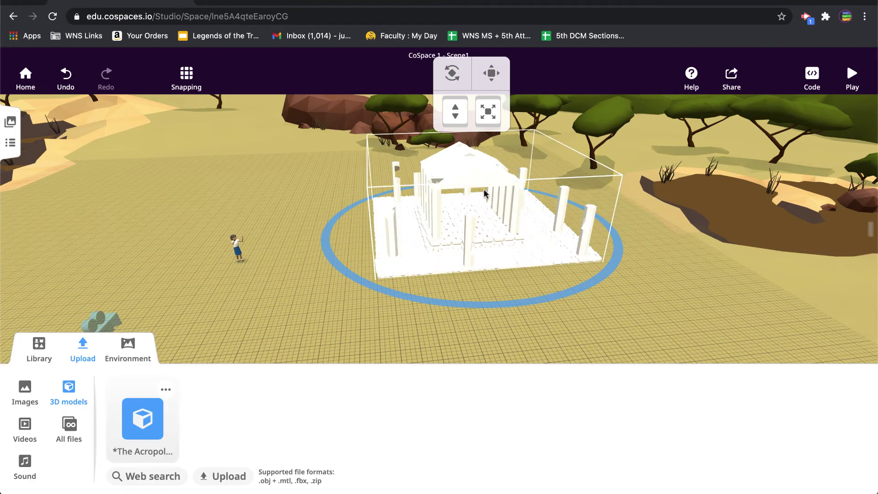
mouse_move(488, 113)
left_mouse_down()
mouse_move(498, 68)
mouse_move(490, 112)
left_mouse_up()
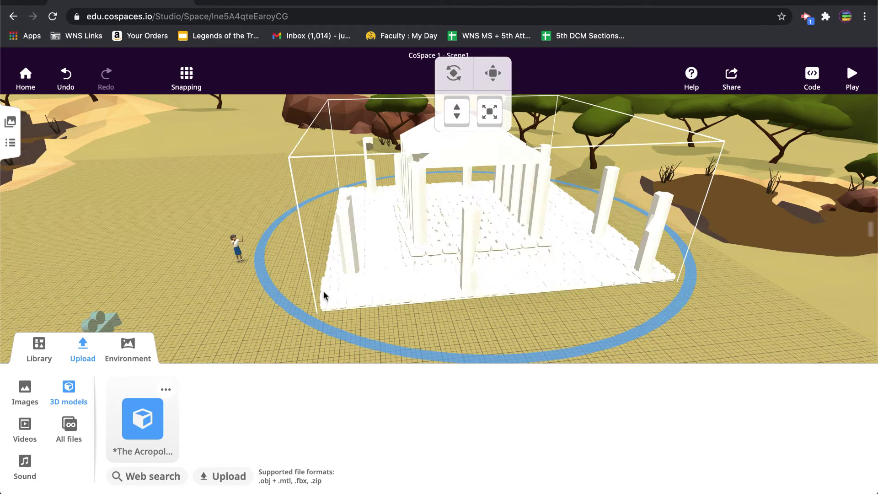
mouse_move(265, 309)
left_mouse_down()
mouse_move(210, 287)
mouse_move(266, 296)
left_mouse_up()
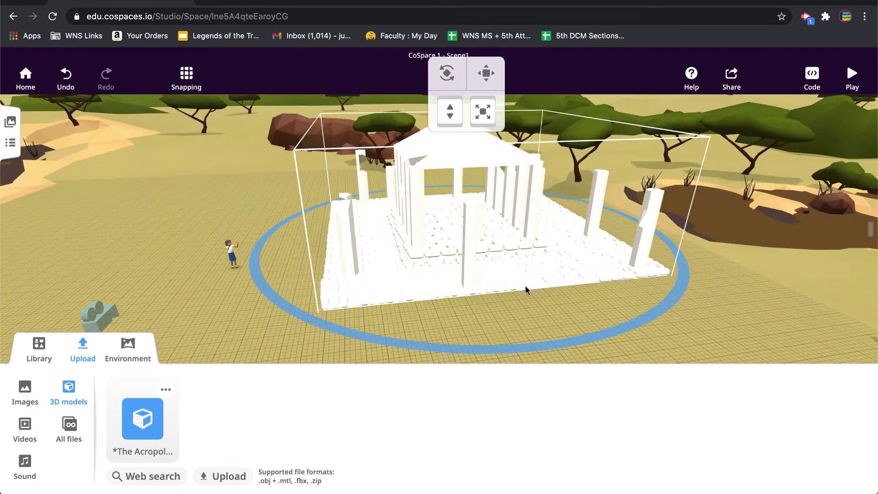
left_click_drag(525, 289, 541, 278)
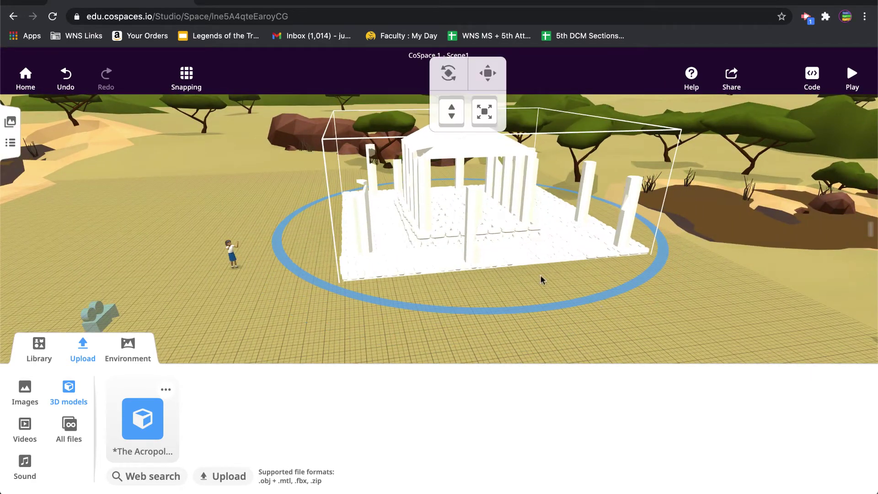
left_click(284, 301)
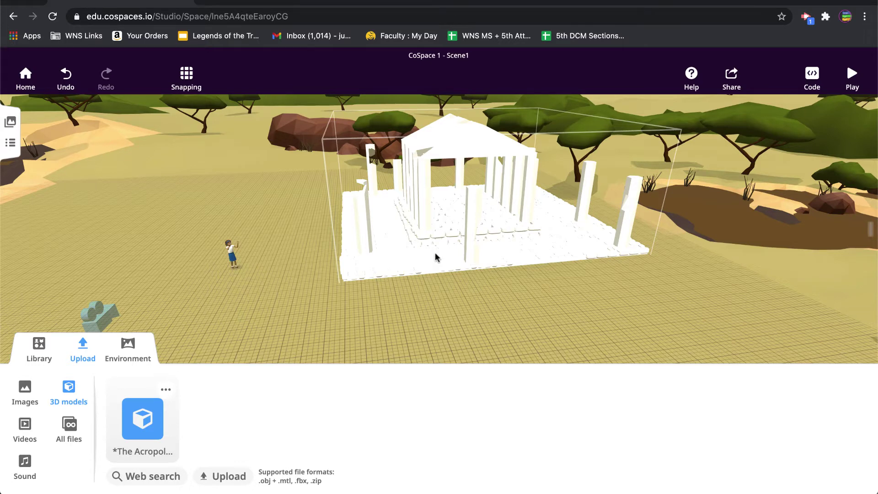
- Rename the temple model to 'The Acropolis'
left_click(435, 257)
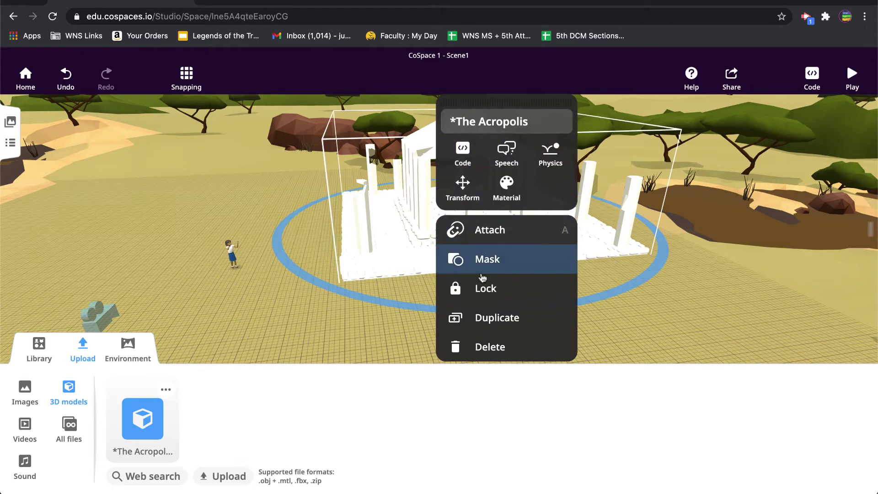
left_click(454, 120)
key("BackSpace")
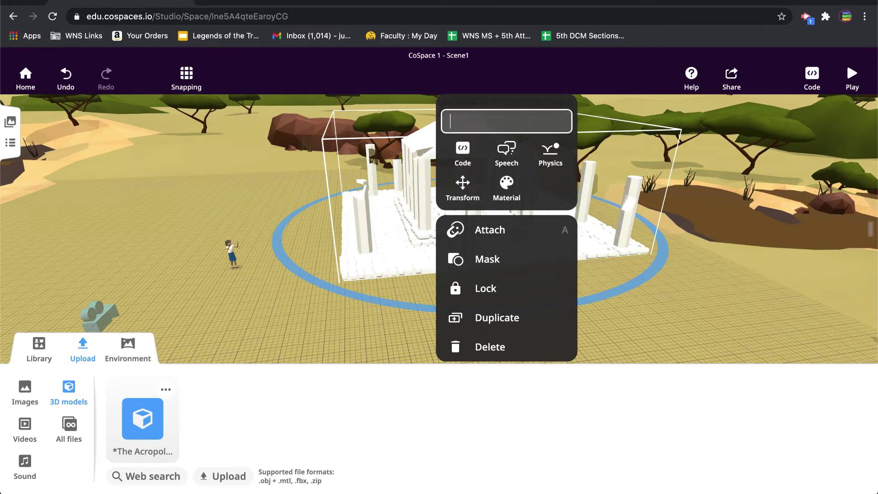
type("The Acropolis")
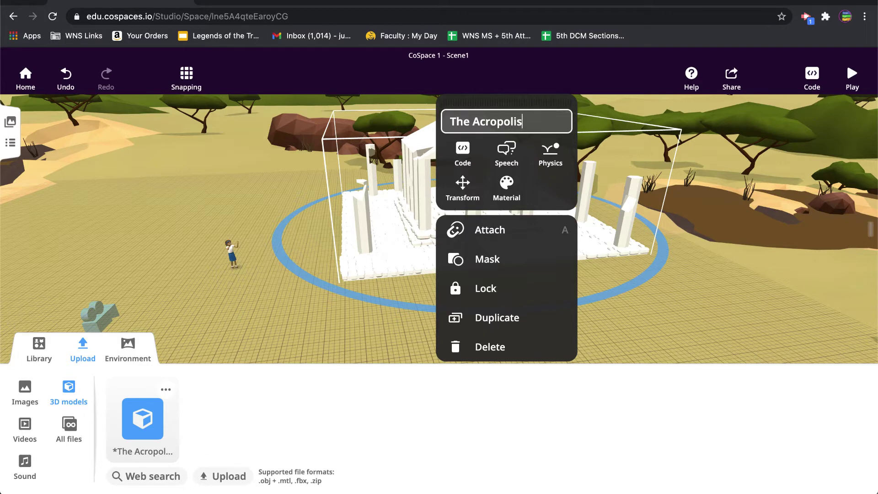
key("Return")
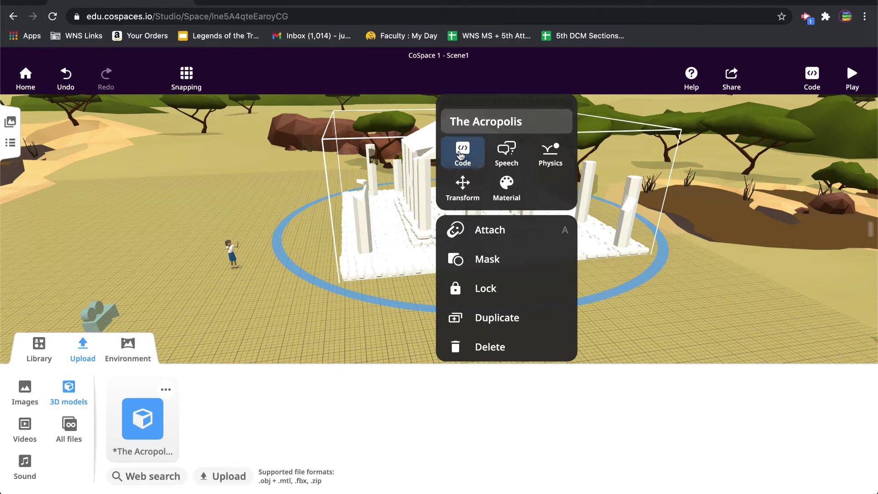
- Change the temple's material colour from white to grey
left_click(506, 192)
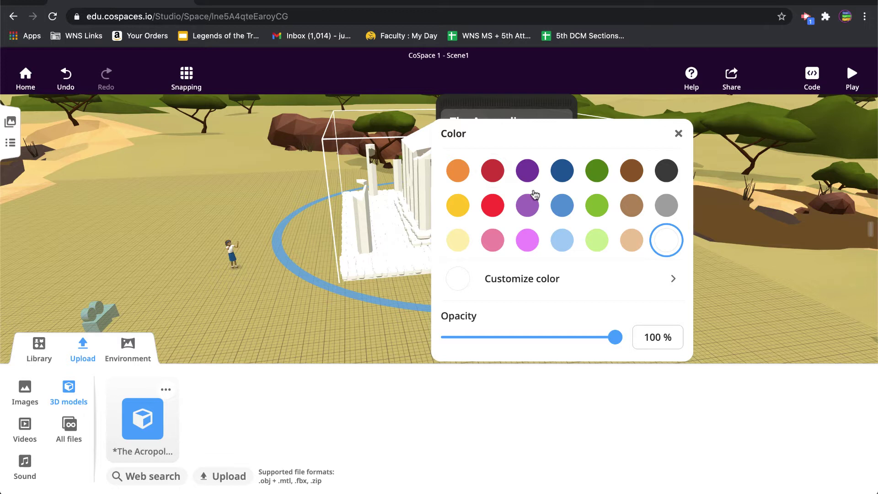
left_click(669, 208)
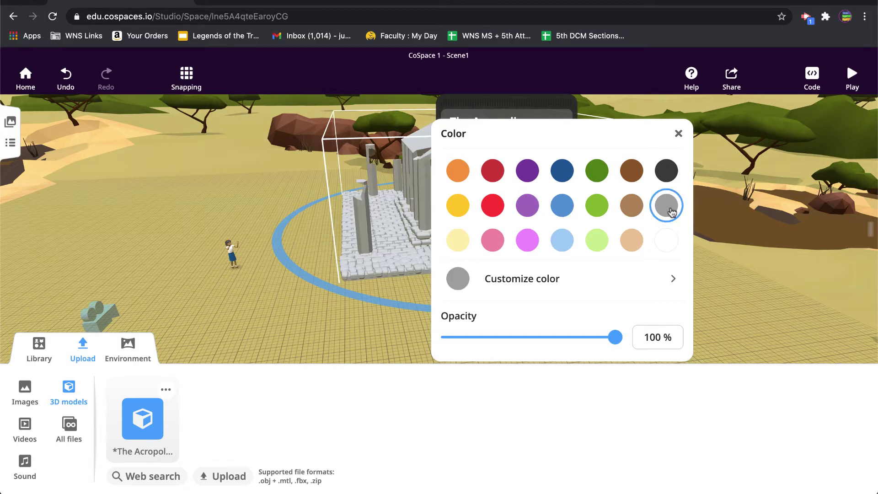
left_click(679, 133)
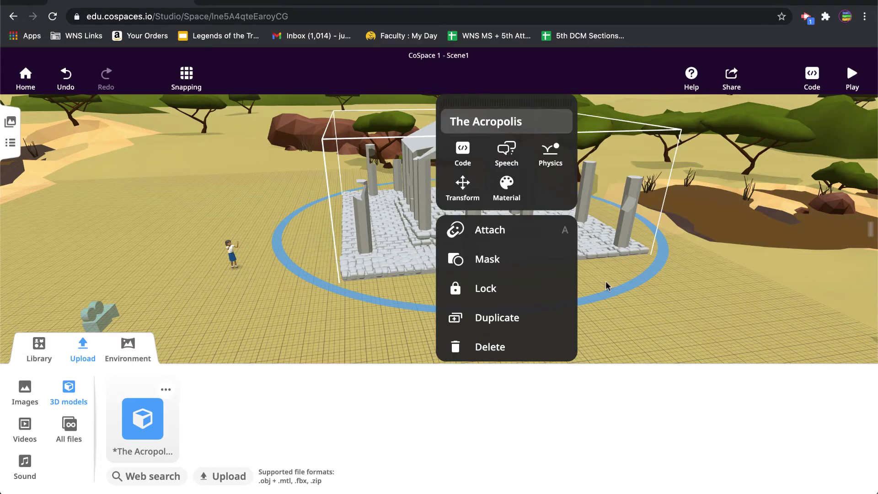
- Move the camera so the grey temple is framed in the middle of the view
left_click(623, 292)
left_click_drag(624, 304, 478, 252)
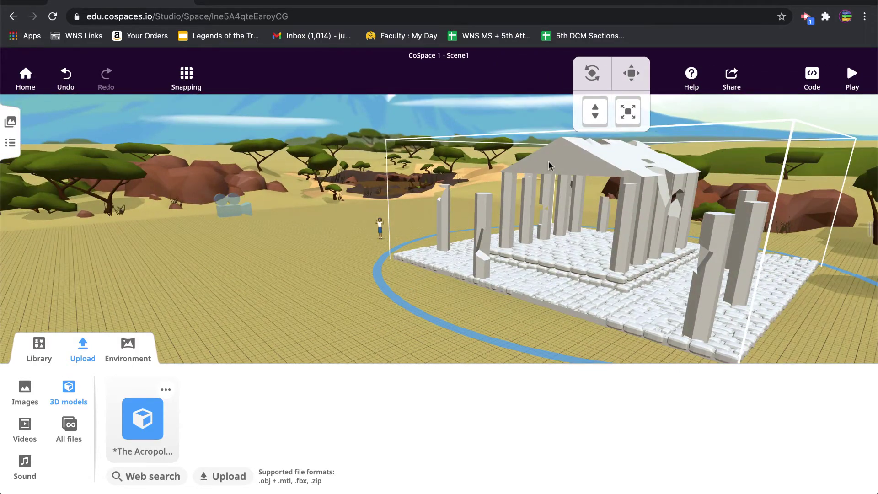
left_click_drag(383, 316, 463, 321)
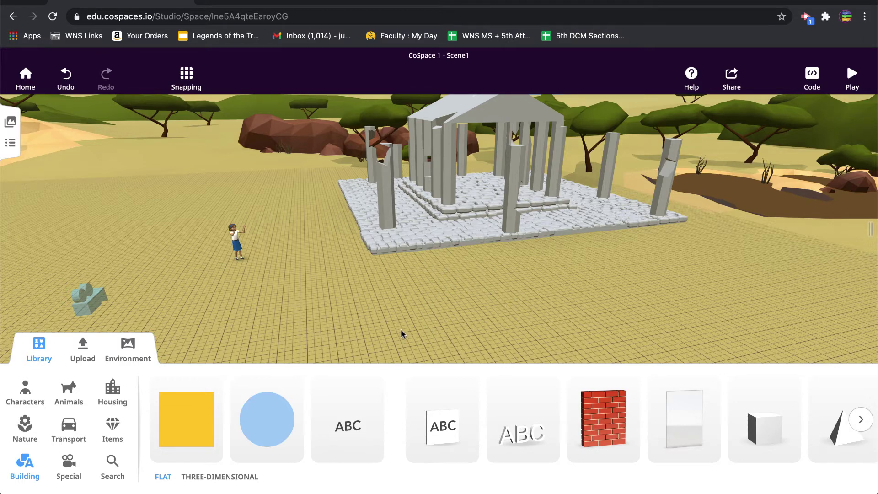
- Place a flat 'New text' sign from the Building library on the ground in front of the temple
left_click(37, 348)
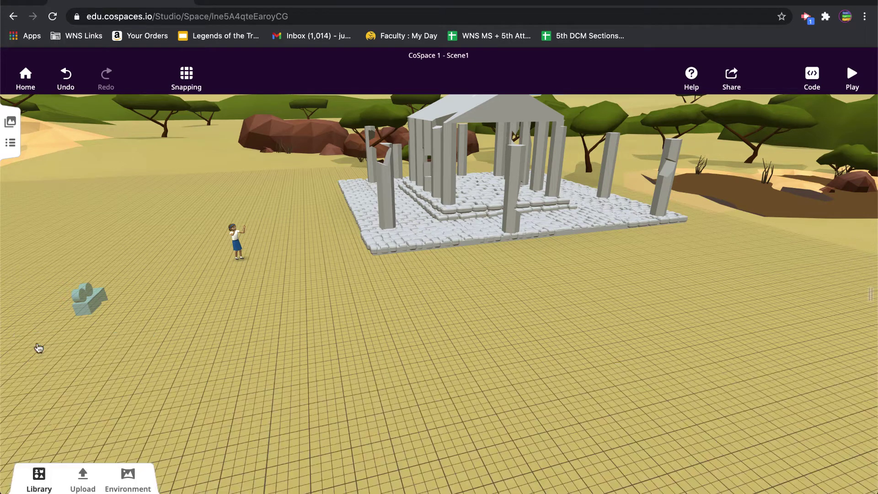
left_click(39, 478)
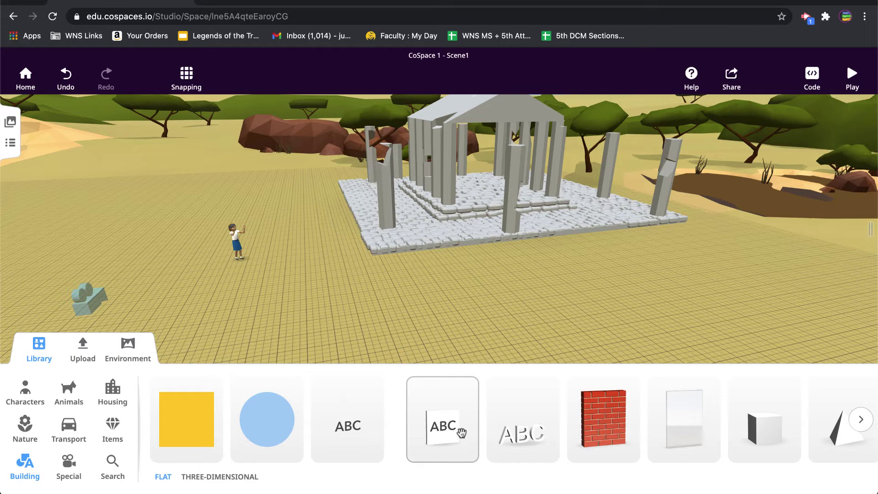
left_click_drag(448, 432, 426, 274)
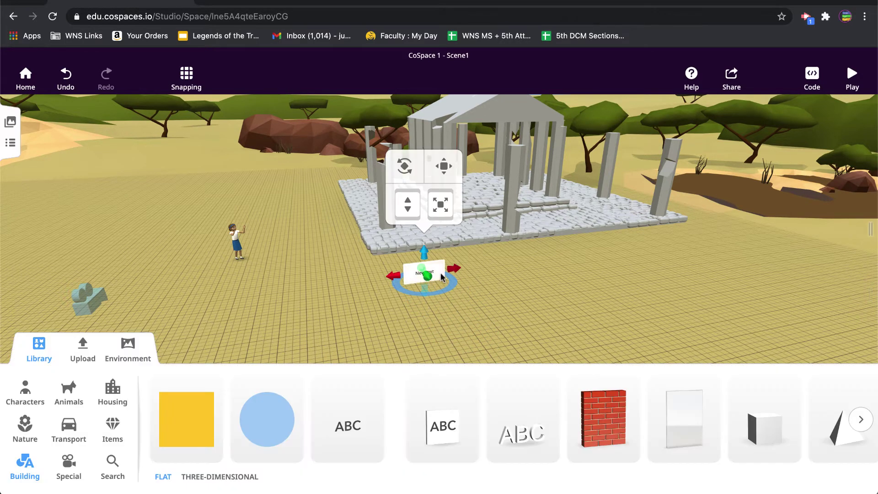
left_click(442, 277)
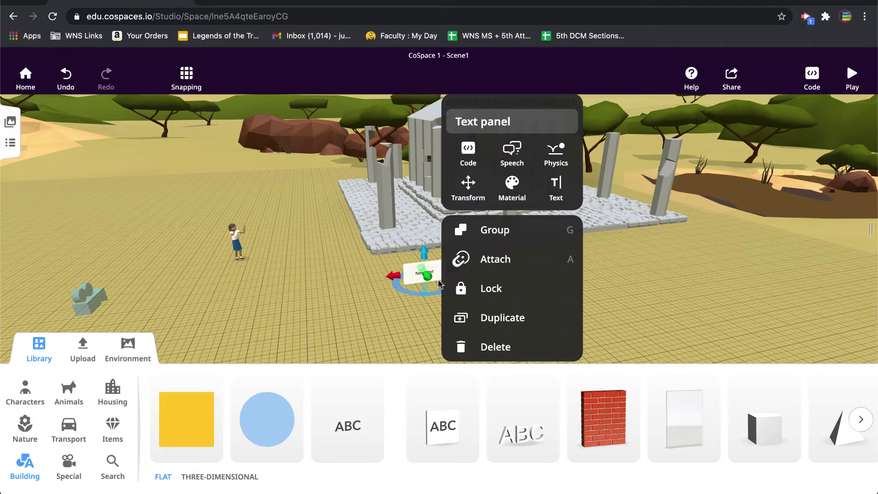
- Replace the sign's 'New text' with a pasted paragraph about the Acropolis of Athens and the Parthenon
left_click(556, 191)
left_click_drag(502, 239, 451, 241)
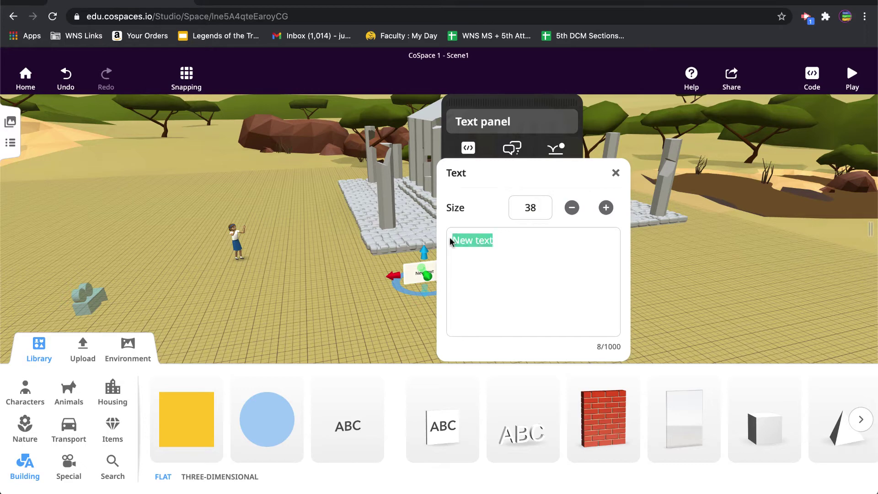
key("BackSpace")
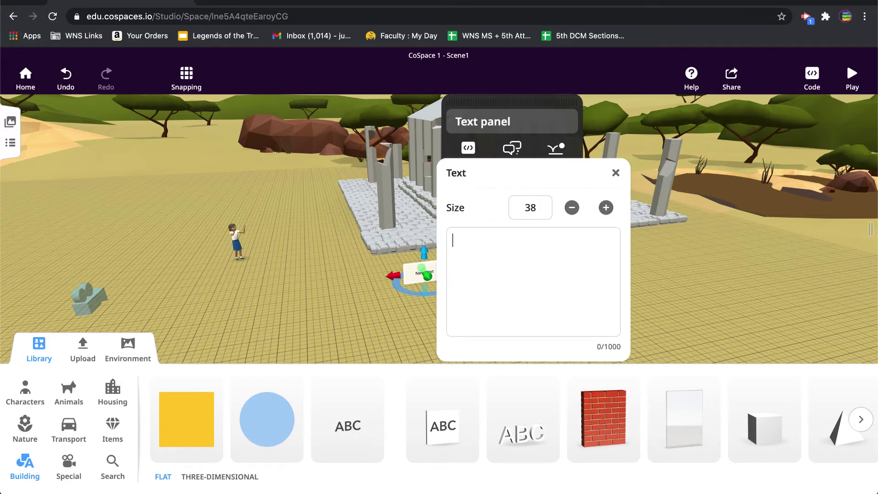
type("The Acropolis of Athens is an ancient citadel located on a rocky outcrop above the city of Athens and contains the remains of several ancient buildings of great architectural and historic significance, the most famous being the Parthenon.")
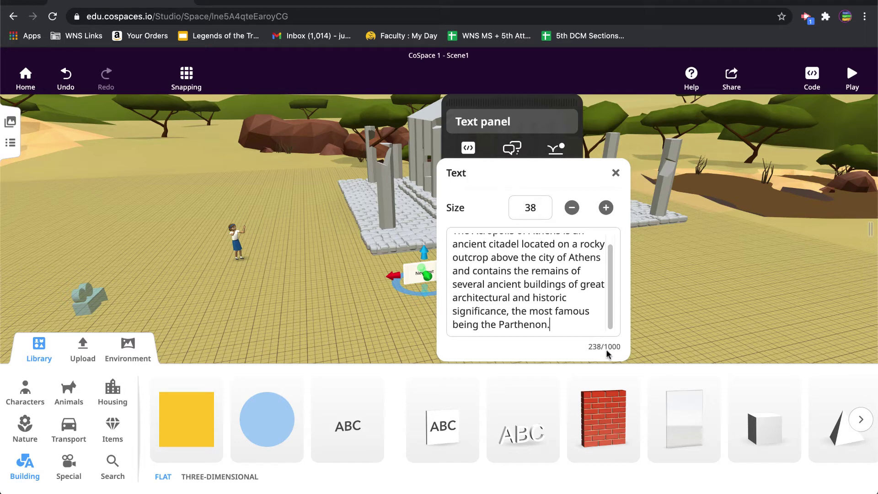
left_click(616, 173)
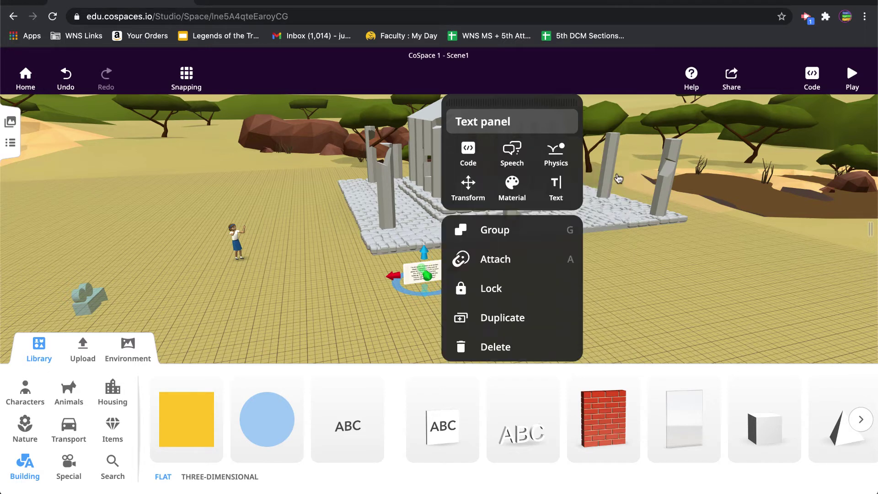
left_click(613, 269)
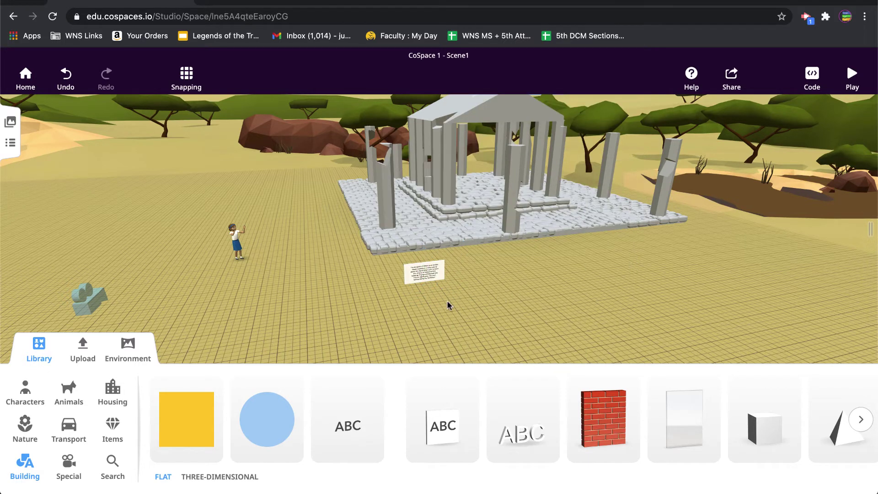
scroll(432, 298, "up", 5)
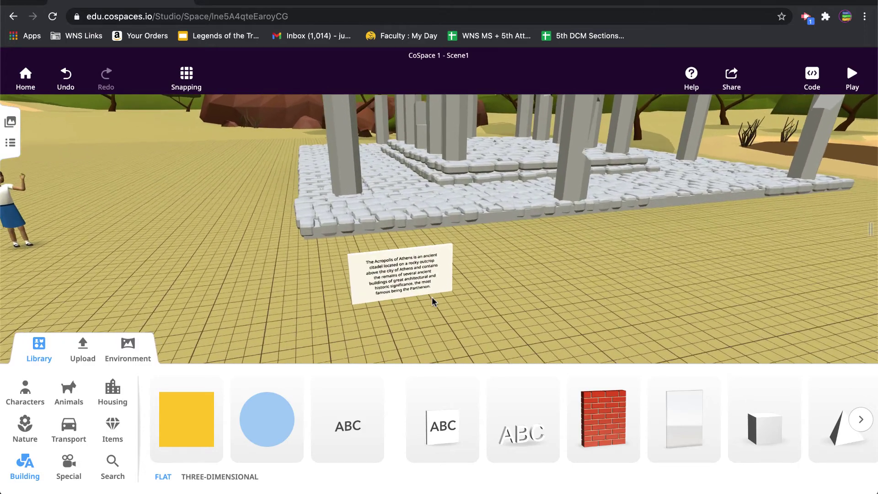
scroll(432, 298, "up", 2)
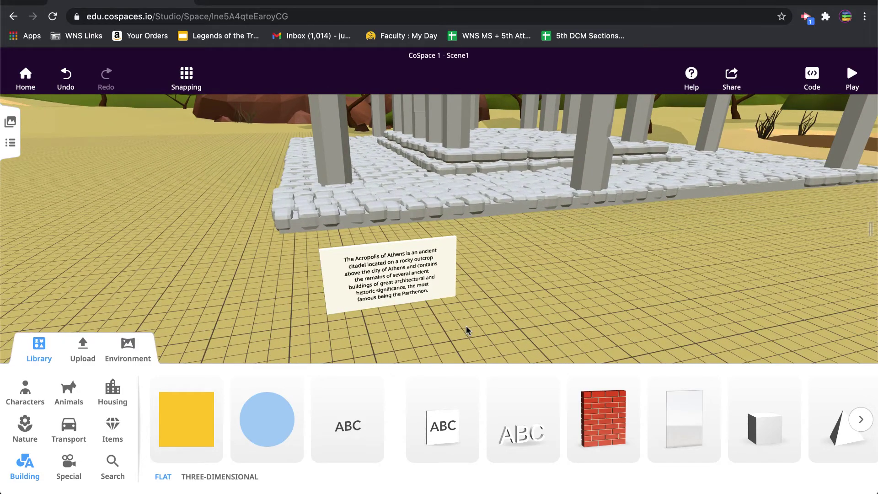
left_click_drag(466, 330, 441, 325)
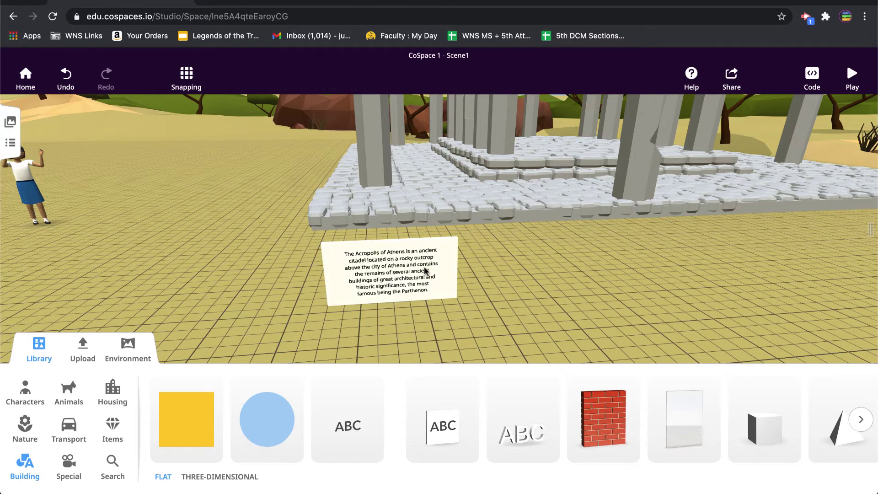
- Give the sign a blue tiled texture
left_click(455, 243)
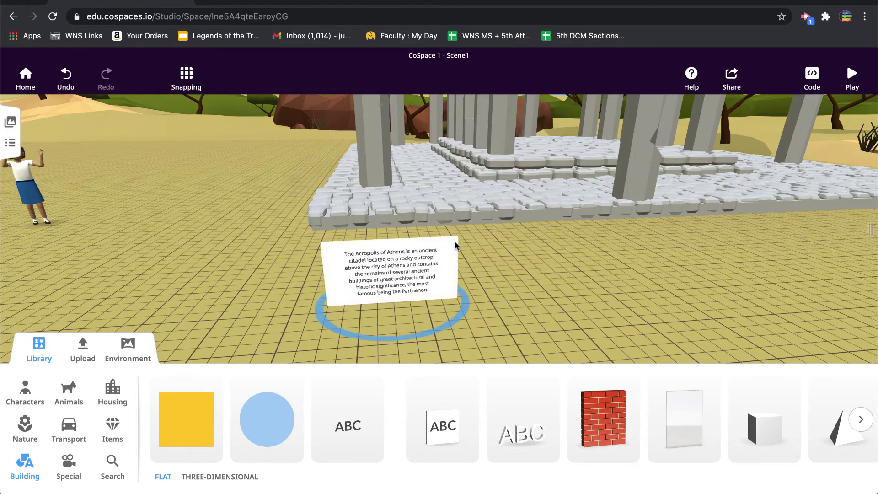
left_click(536, 203)
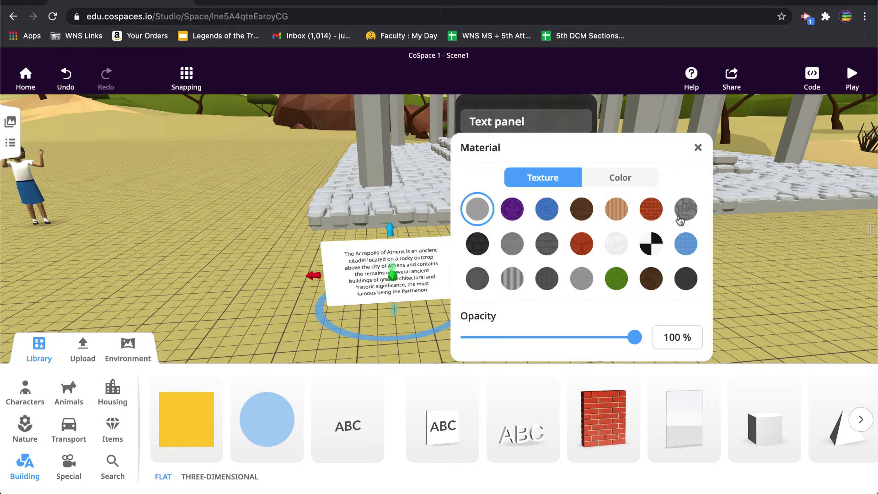
left_click(684, 247)
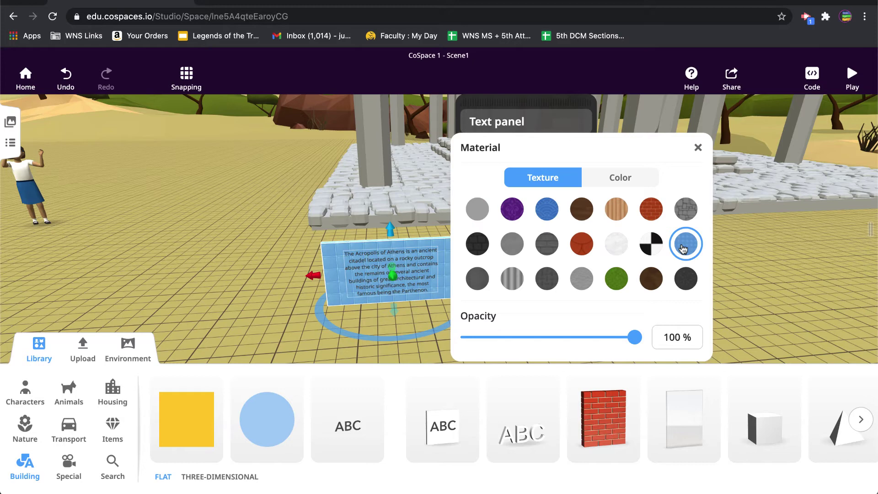
left_click(698, 148)
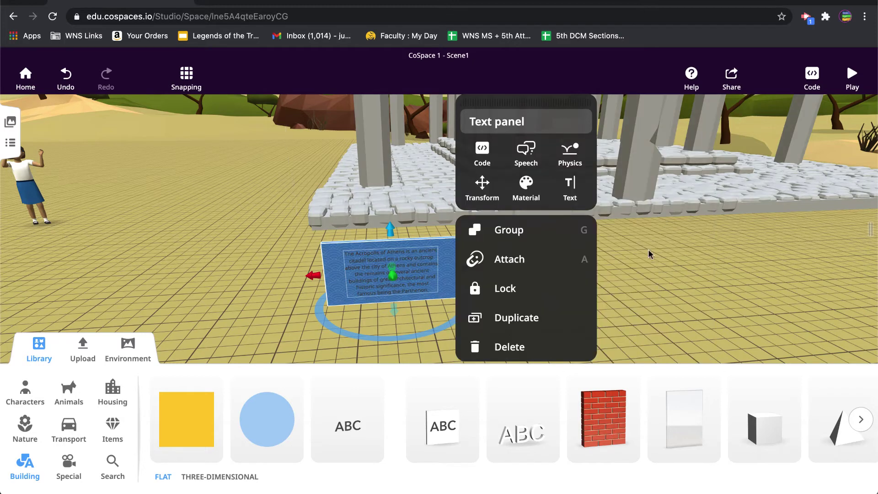
- Make the sign's paragraph lettering white
left_click(424, 267)
right_click(423, 267)
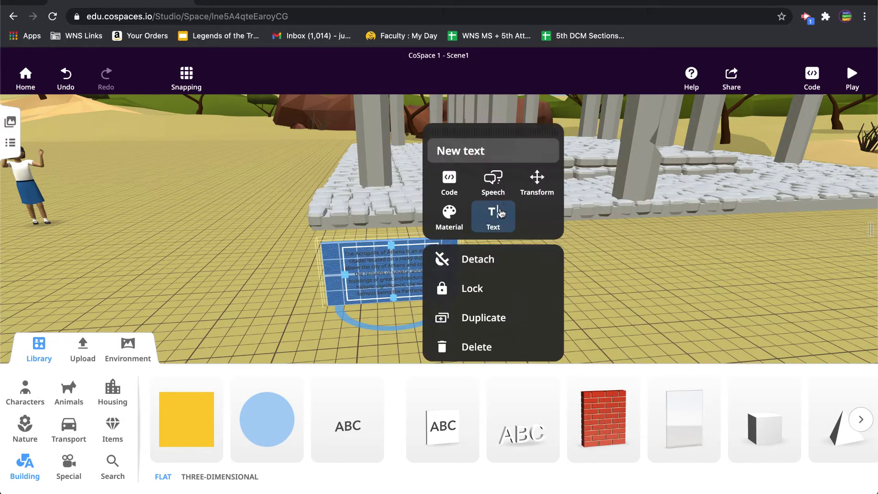
left_click(415, 218)
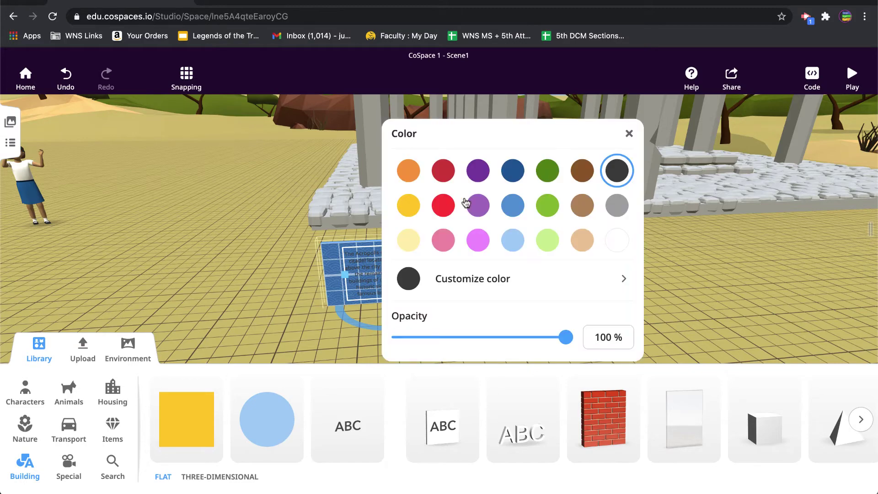
left_click(623, 244)
left_click(629, 133)
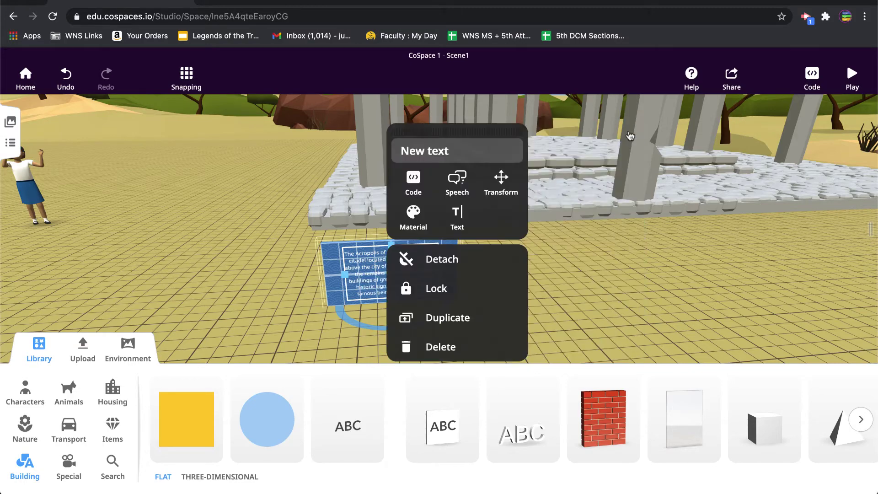
left_click(627, 256)
left_click(620, 275)
mouse_move(605, 300)
left_mouse_down()
mouse_move(568, 280)
mouse_move(517, 282)
mouse_move(601, 287)
left_mouse_up()
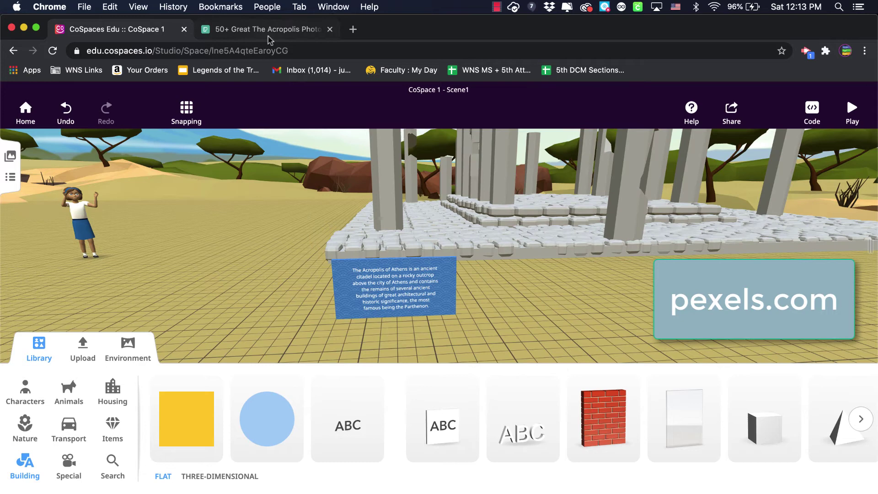
- Switch to the Pexels browser tab
left_click(266, 33)
- Search Pexels for 'the acropolis' from the home page
left_click_drag(186, 50, 495, 84)
key("BackSpace")
key("Return")
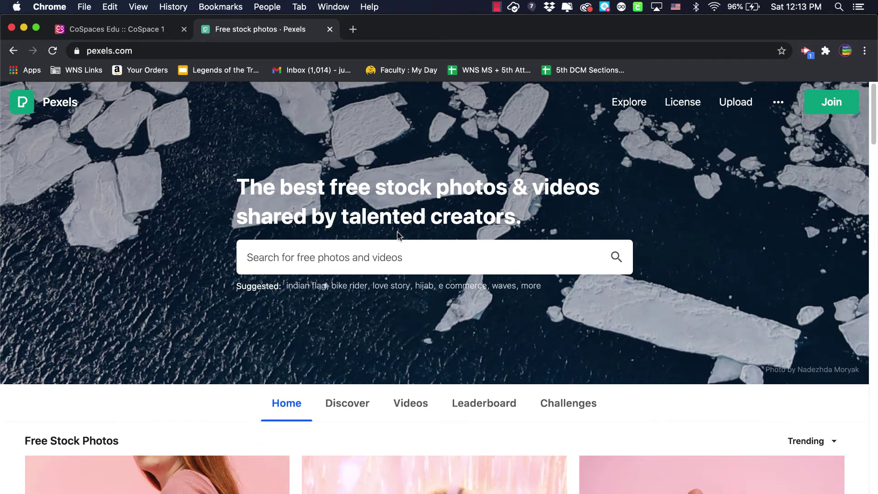
left_click(345, 258)
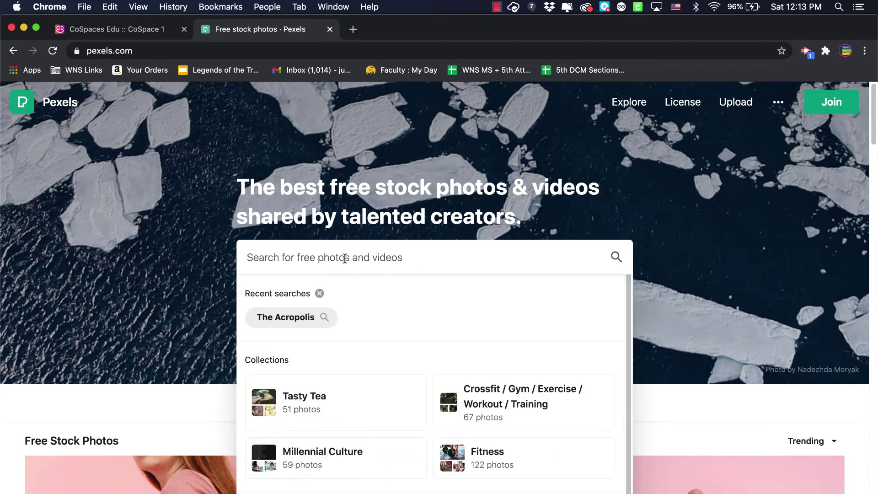
type("the acropolis")
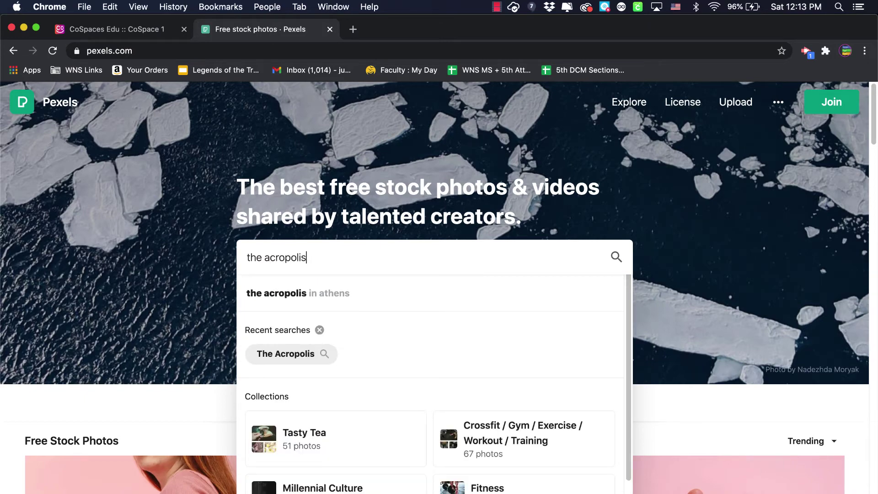
key("Return")
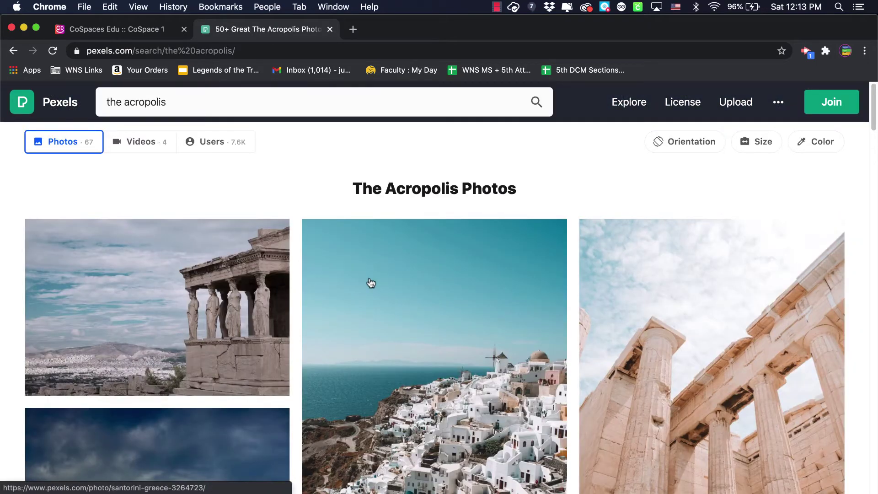
- Download the ruined Greek temple photo and return to the CoSpaces Edu tab
scroll(366, 275, "down", 8)
scroll(370, 282, "down", 15)
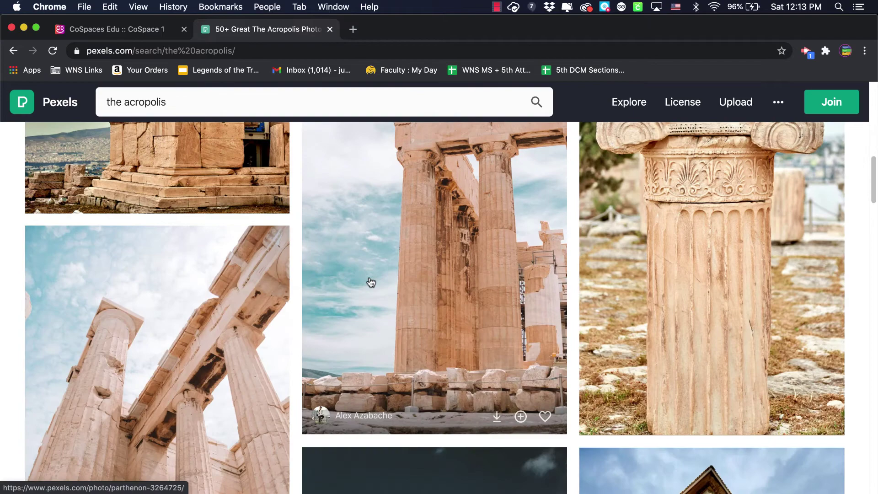
scroll(372, 282, "down", 15)
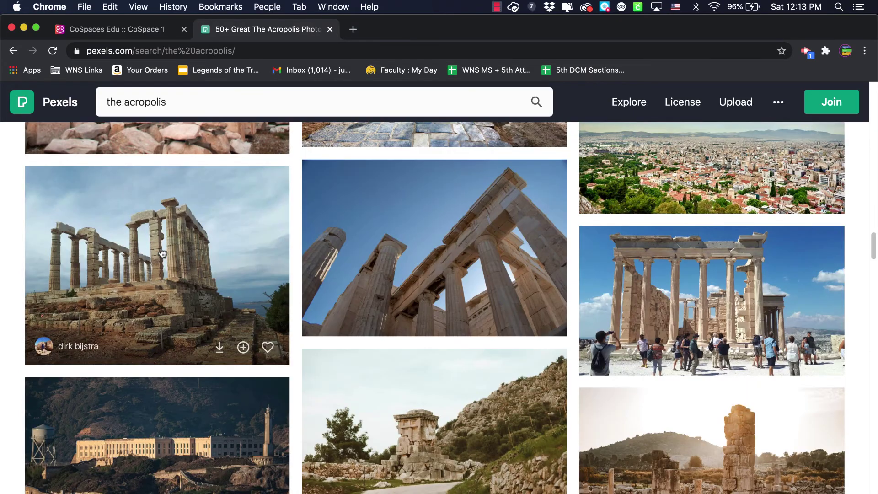
left_click(219, 350)
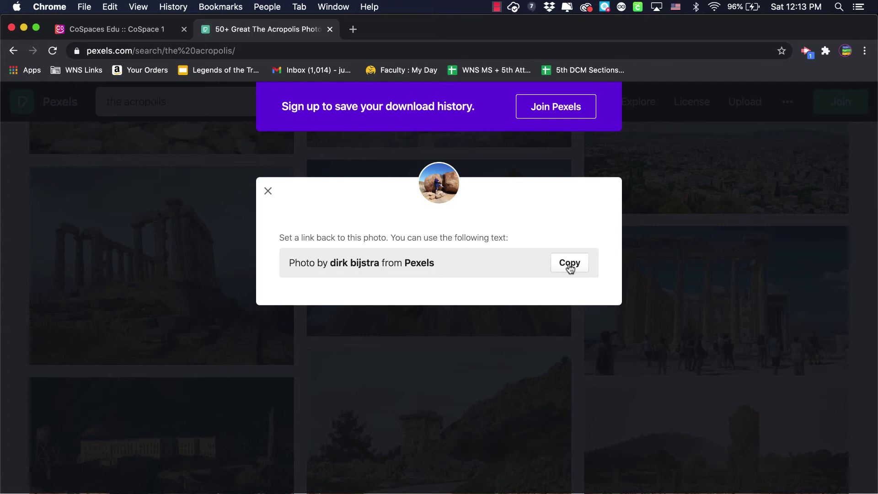
left_click(146, 31)
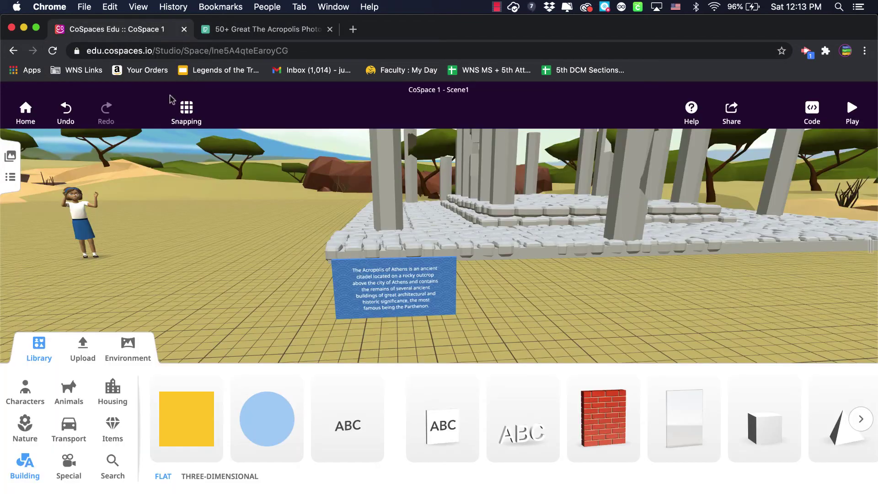
- Upload the downloaded Pexels temple photo as an image
left_click(80, 352)
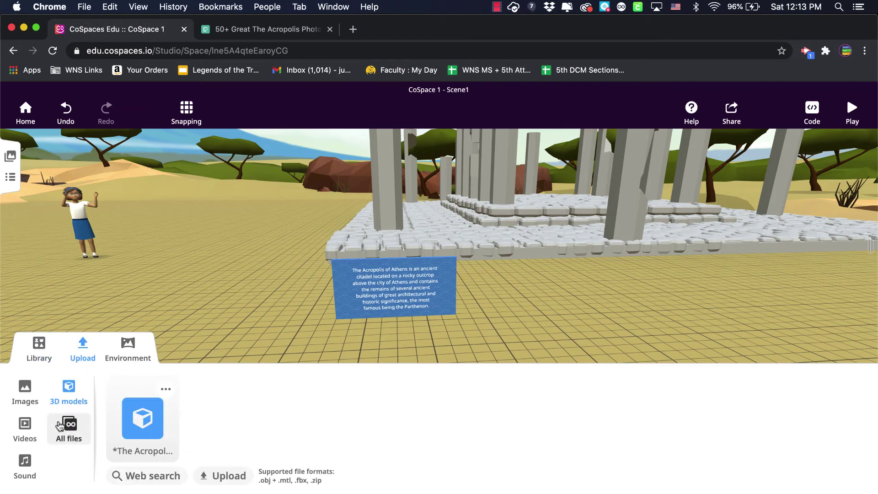
left_click(25, 393)
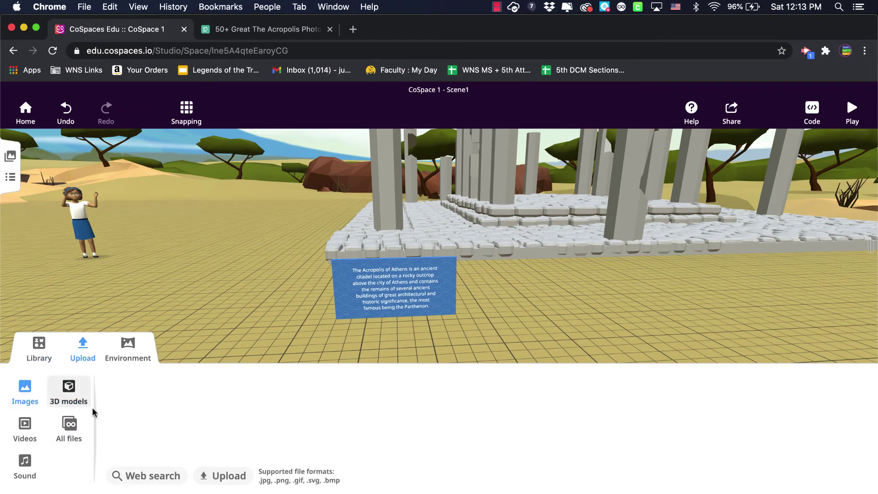
left_click(213, 476)
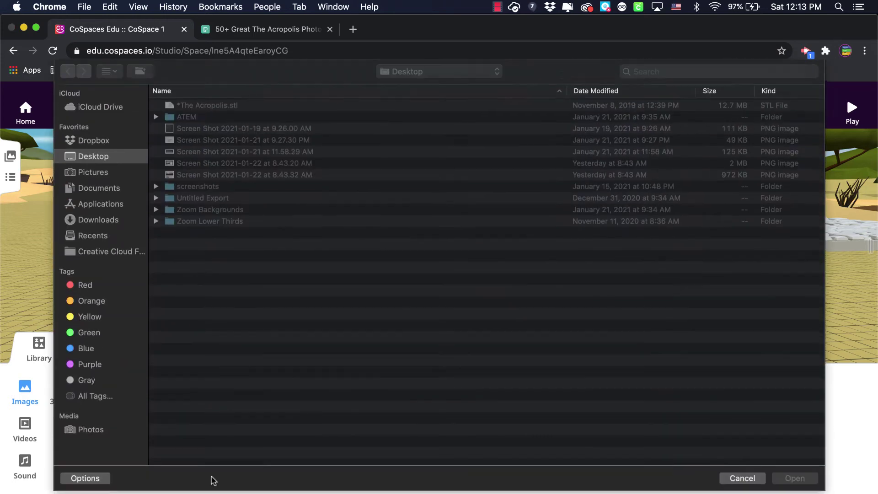
double_click(231, 111)
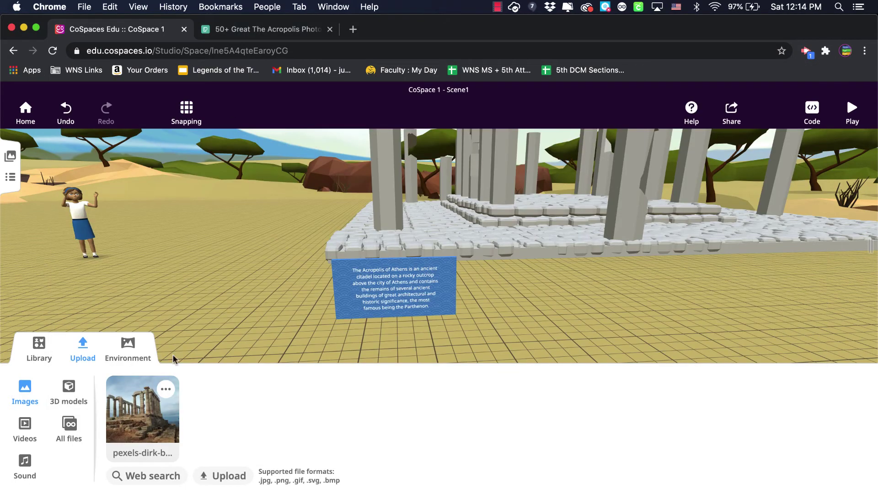
- Place the temple photo right of the blue info sign and enlarge it
left_click_drag(142, 397, 587, 287)
left_click_drag(611, 235, 616, 122)
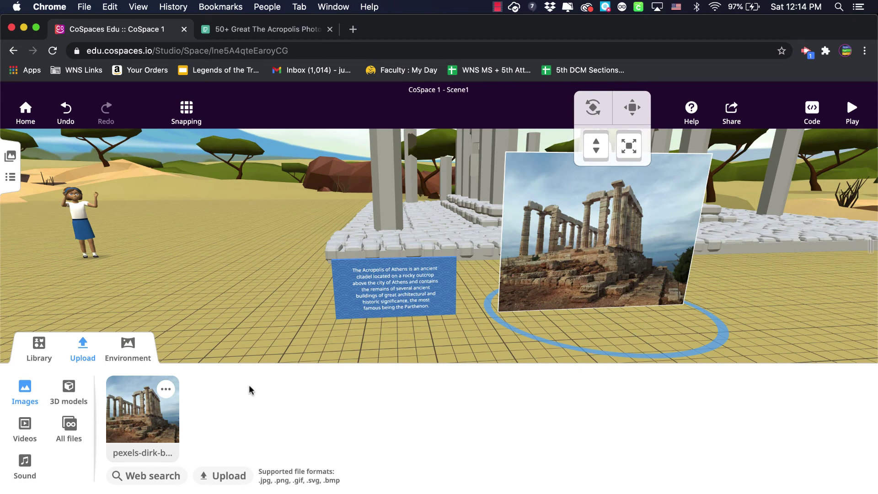
left_click(38, 351)
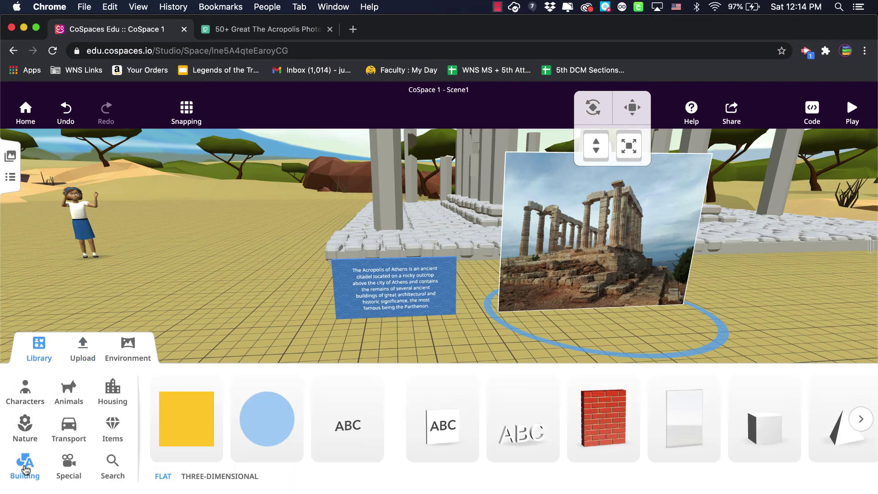
- Add a text panel near the photo and replace its text with the photographer and Pexels credit
left_click_drag(440, 432, 677, 332)
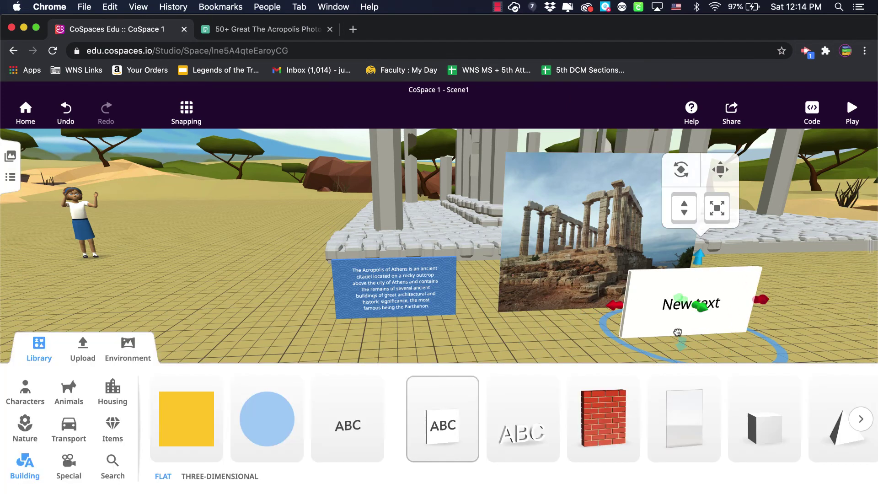
left_click(715, 287)
left_click(830, 188)
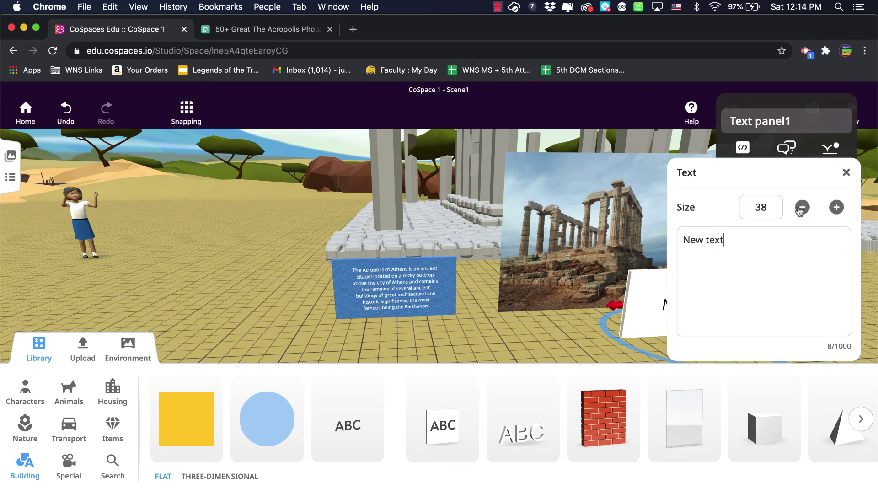
left_click_drag(728, 243, 671, 243)
type("The Acropolis of Athens is an ancient citadel located on a rocky outcrop above the city of Athens and contains the remains of several ancient buildings of great architectural and historic significance, the most famous being the Parthenon.")
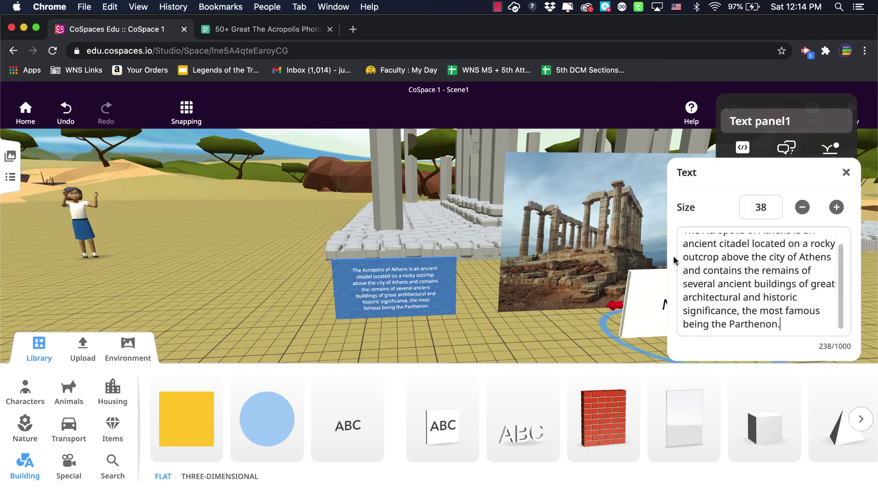
left_click_drag(785, 319, 677, 231)
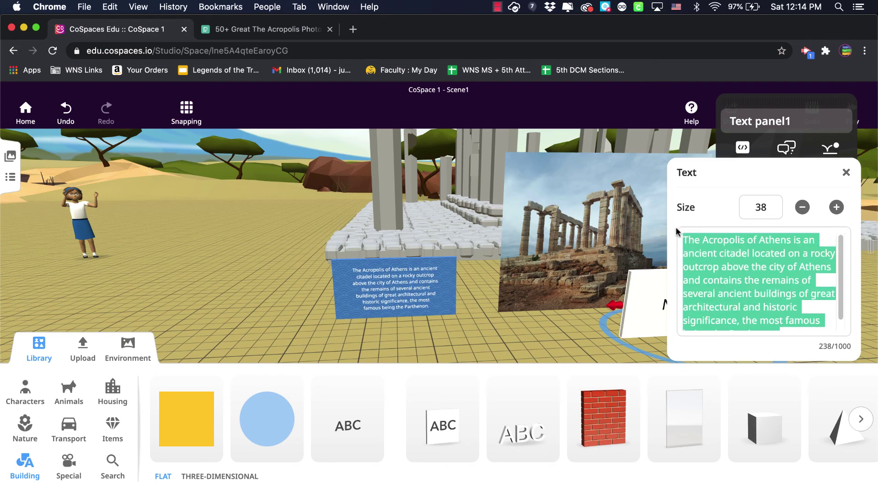
key("BackSpace")
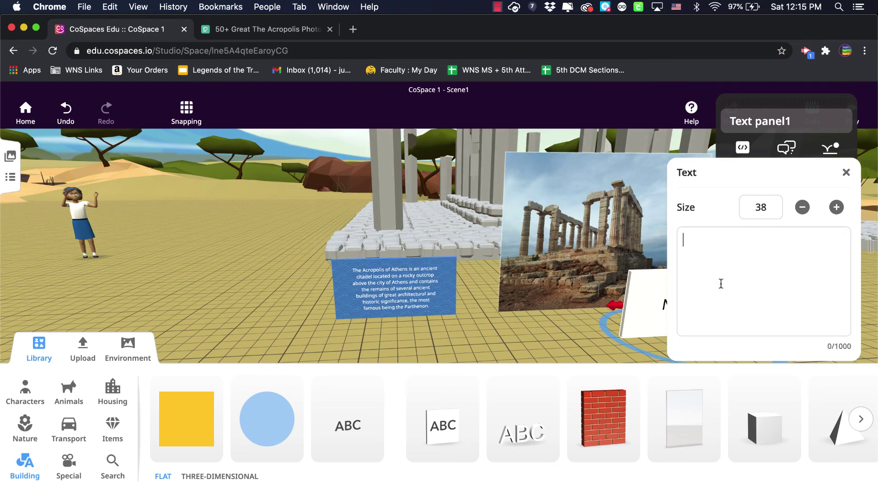
type("Photo by dirk bijstra from Pexels")
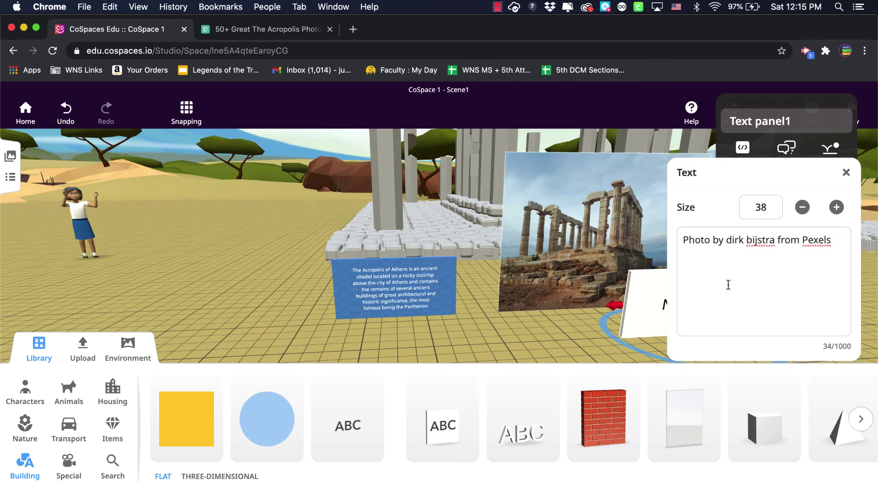
left_click(845, 173)
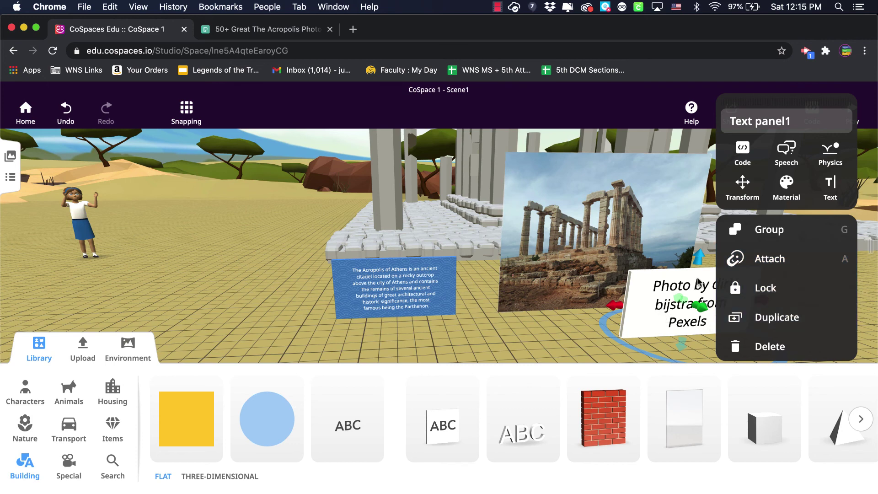
- Move the credit sign to the photo's lower right corner and check its placement
left_click_drag(649, 302, 676, 283)
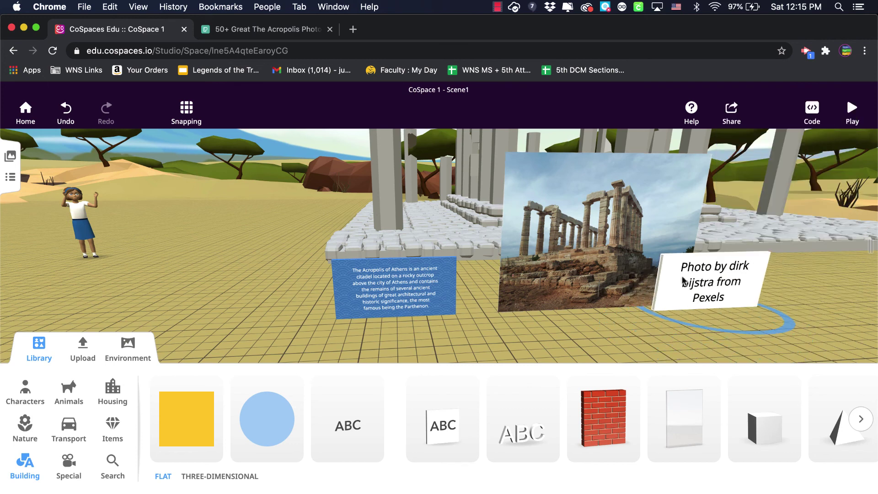
left_click(621, 339)
scroll(621, 339, "down", 2)
scroll(621, 339, "up", 2)
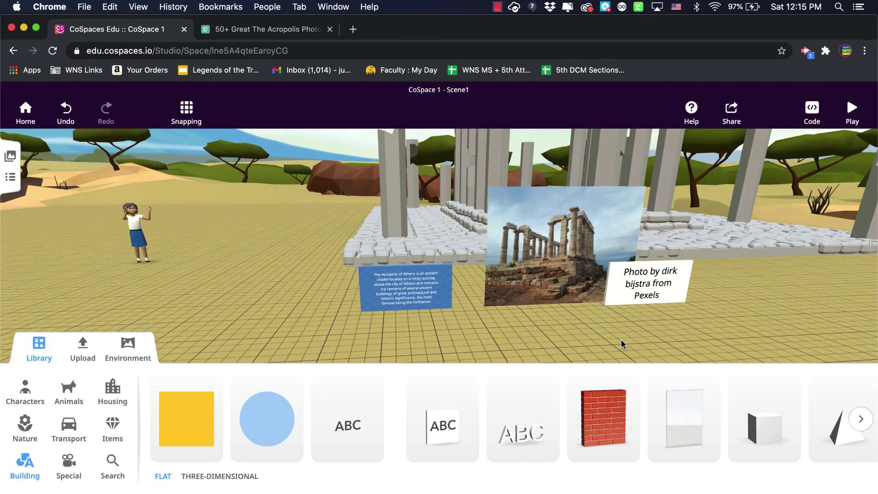
left_click(671, 301)
left_click(707, 290)
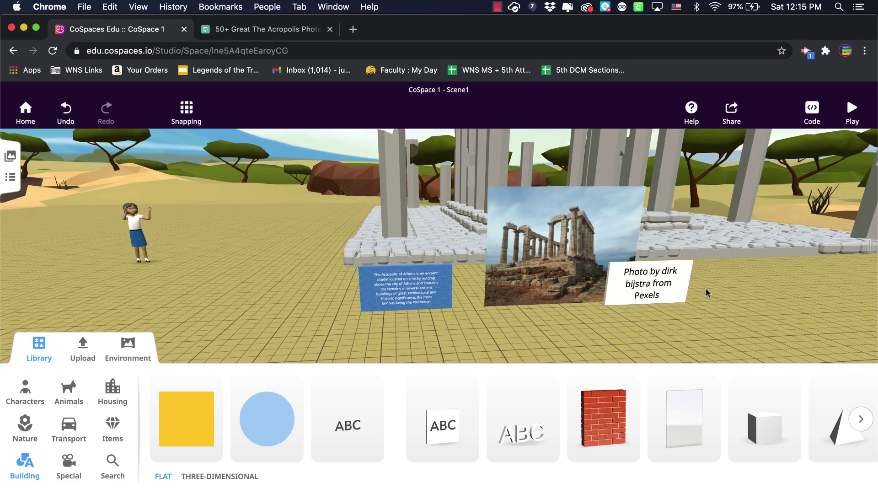